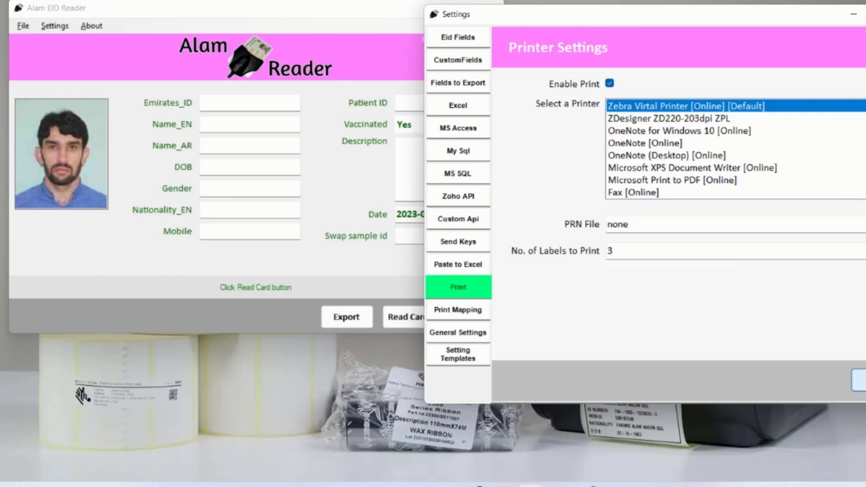
- Save and reopen Settings, then reselect Zebra Virtal Printer on the Print page
click(861, 381)
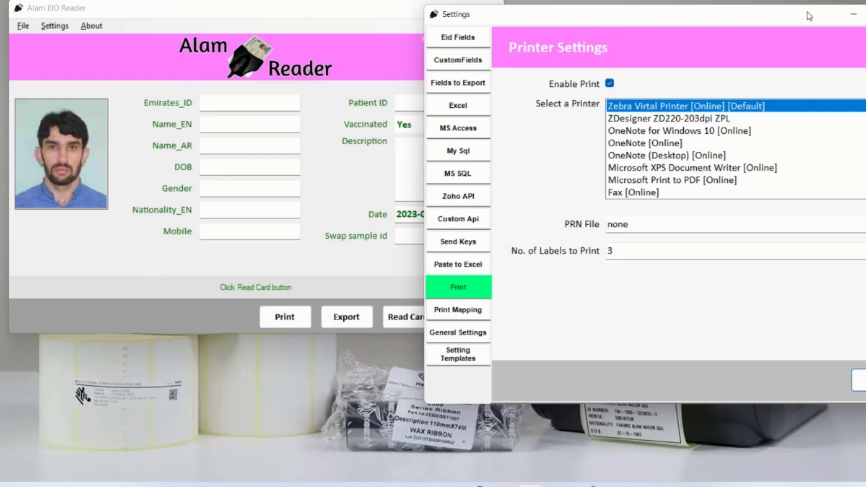
click(865, 14)
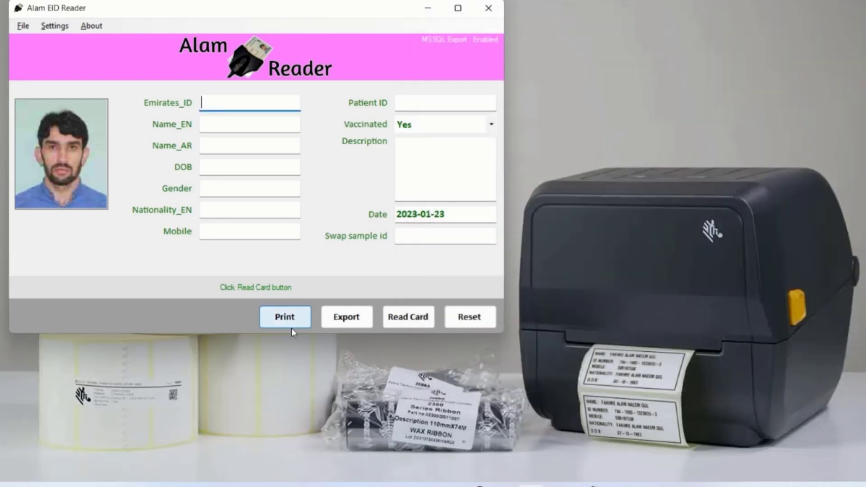
click(59, 27)
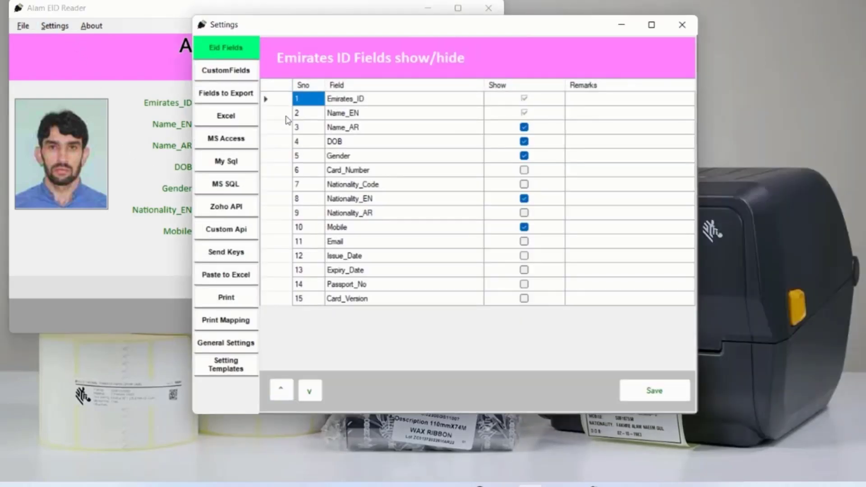
click(243, 307)
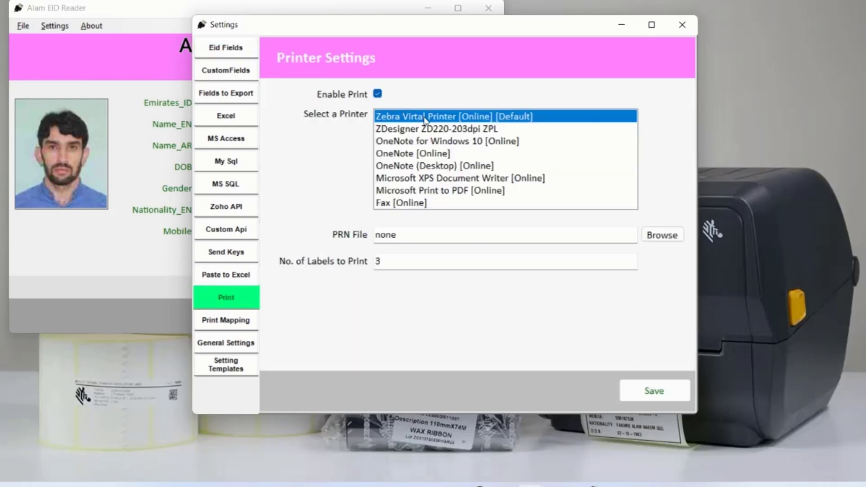
click(424, 129)
click(425, 140)
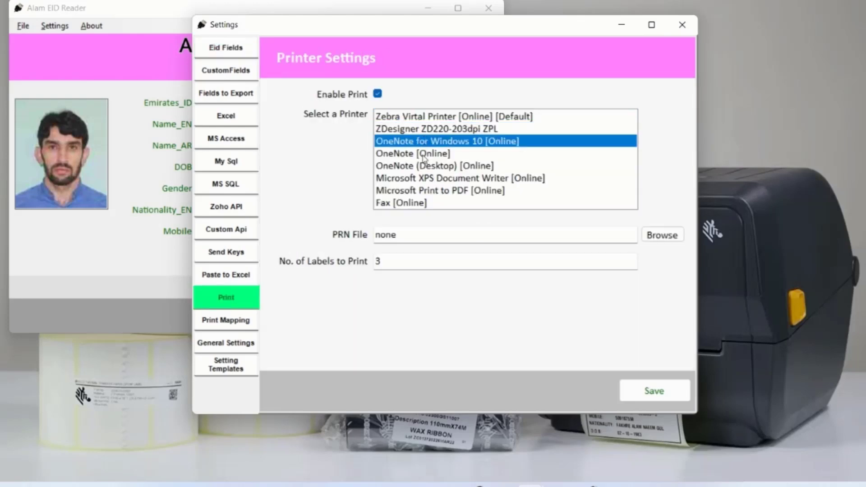
click(424, 154)
click(442, 118)
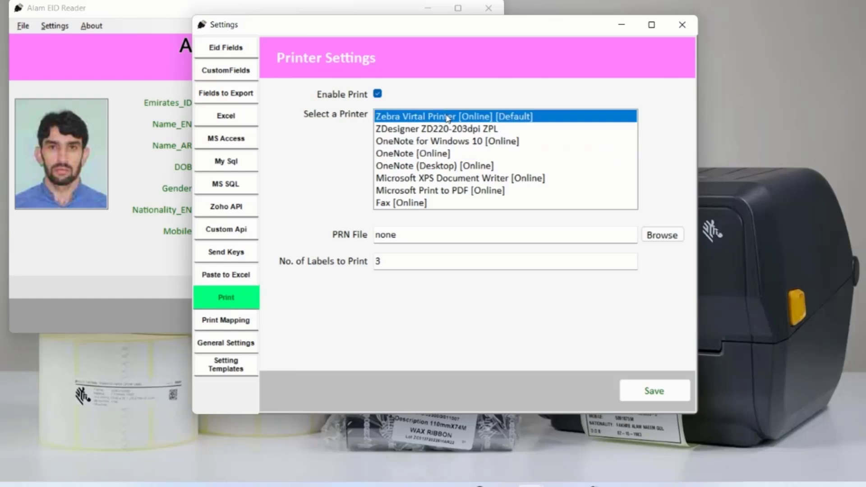
- Set the PRN label template to D:\eids22\label_print_sample.prn
click(460, 233)
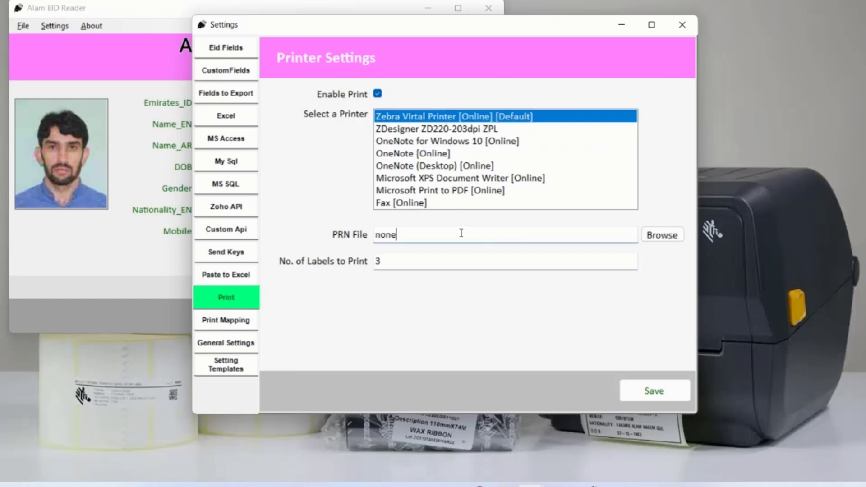
click(662, 235)
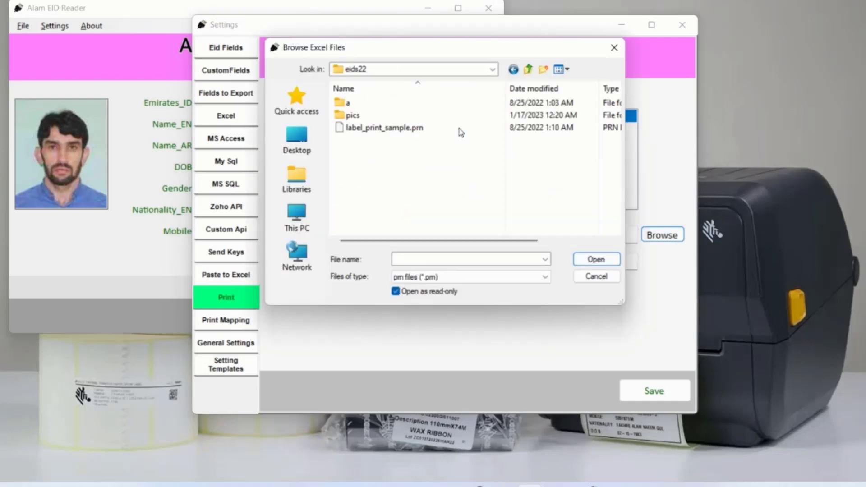
click(391, 128)
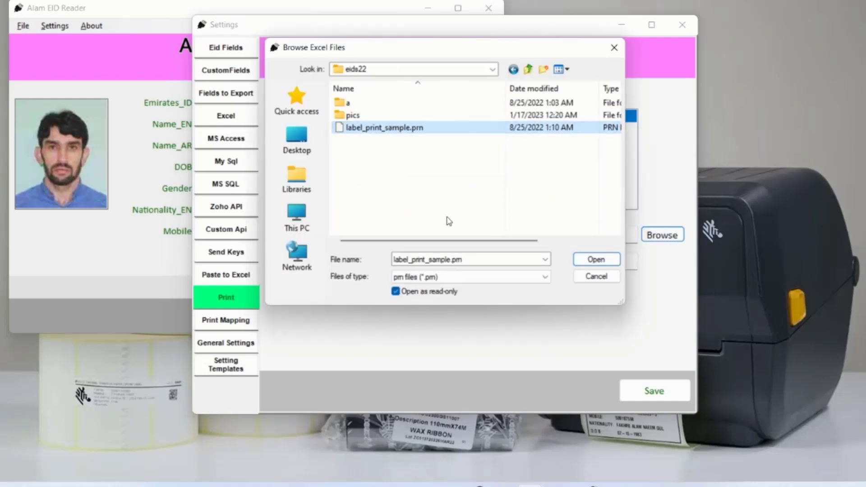
click(593, 260)
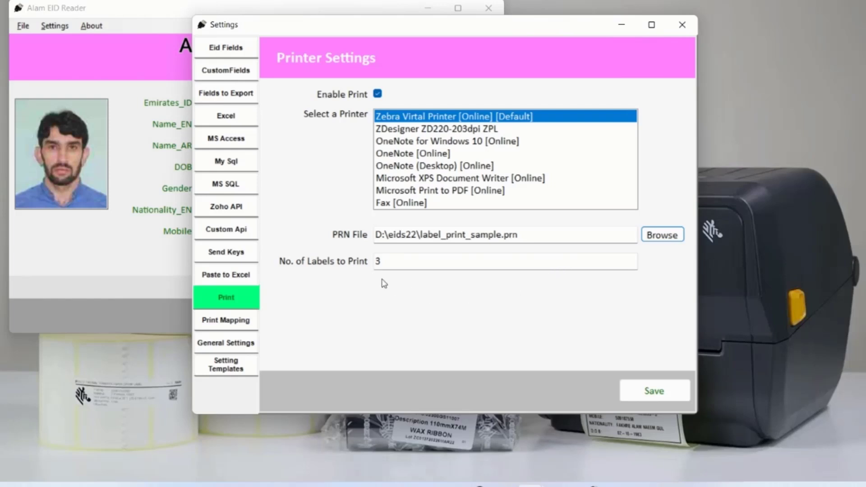
- Set No. of Labels to Print to 1, save, and close Settings
double_click(377, 262)
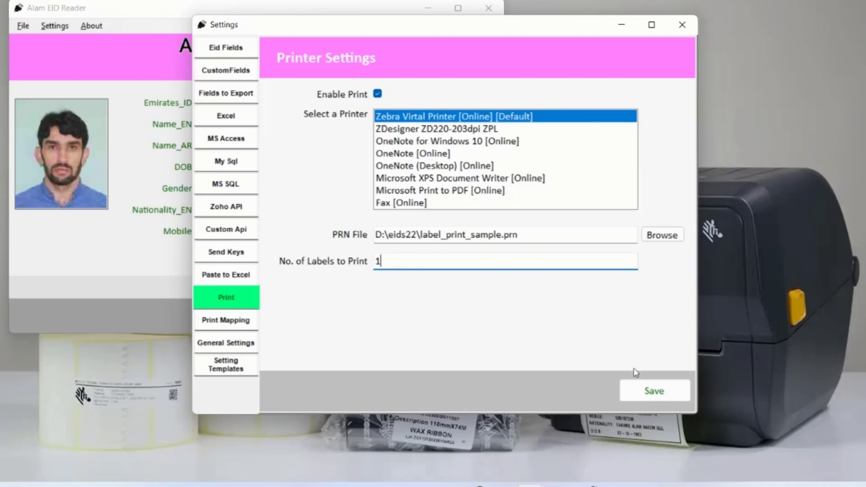
click(651, 392)
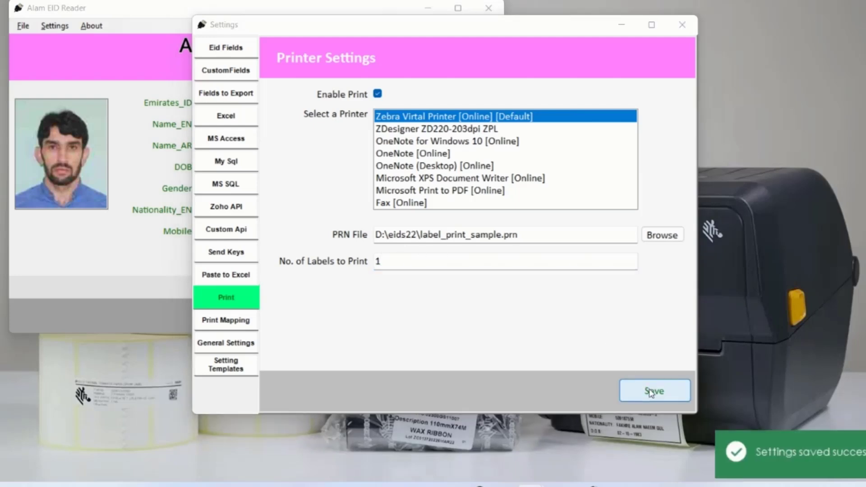
click(682, 25)
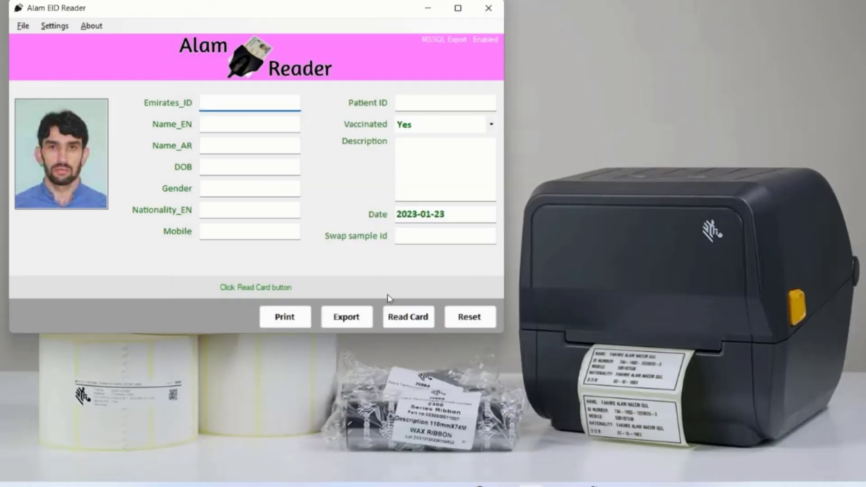
- Read the Emirates ID card, print a label with its data, and reopen Settings
click(415, 316)
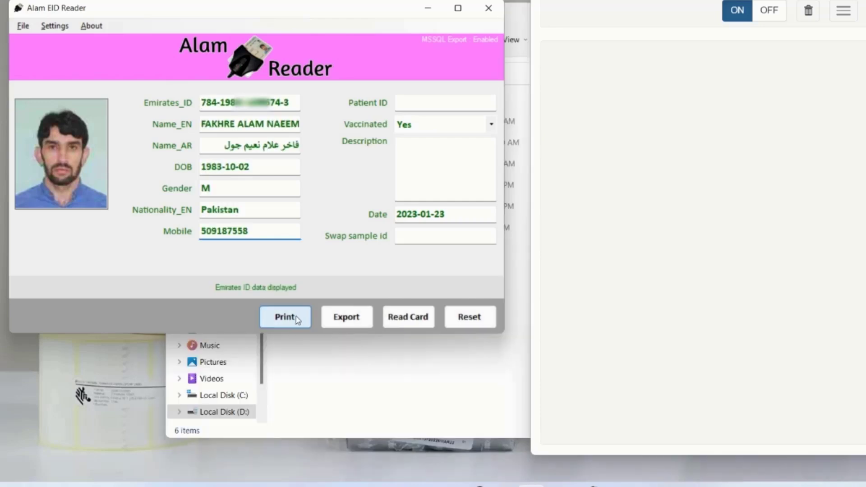
click(293, 319)
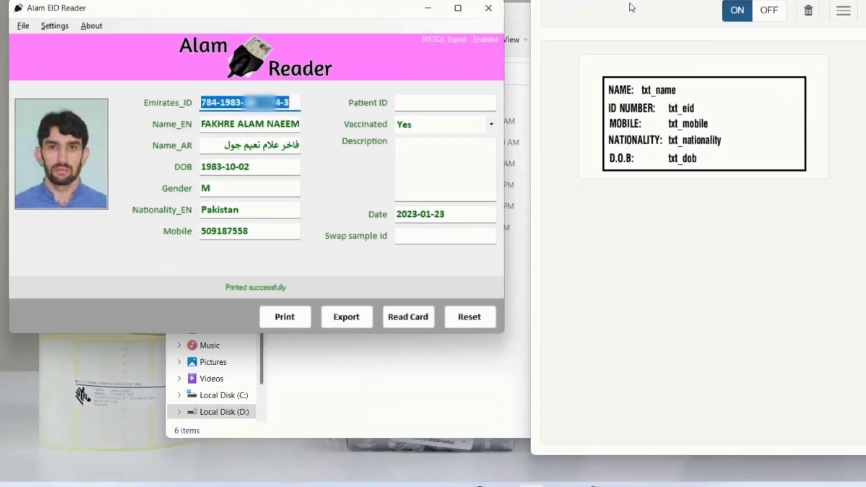
click(55, 25)
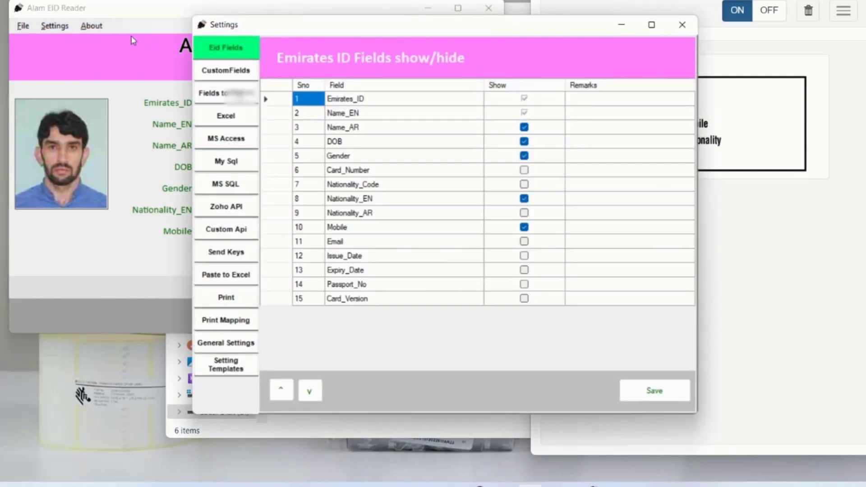
- On Print Mapping, add txt_name from the PRN labels as the first mapping row
click(240, 322)
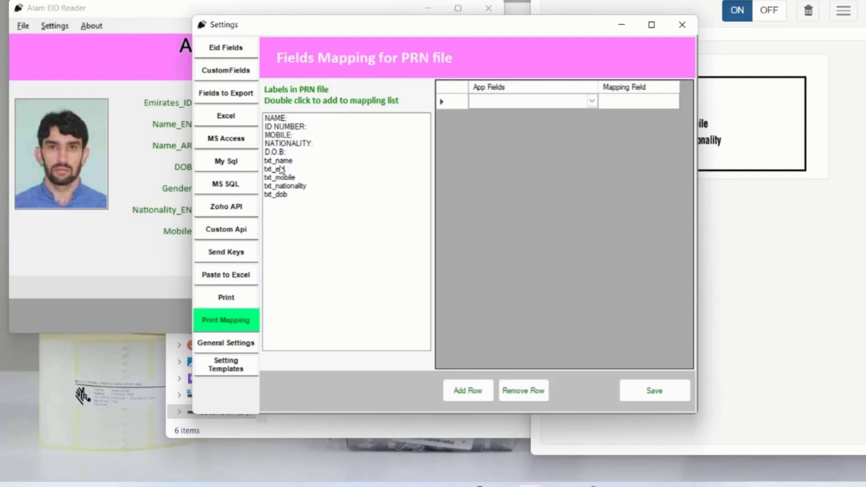
drag(519, 32, 417, 0)
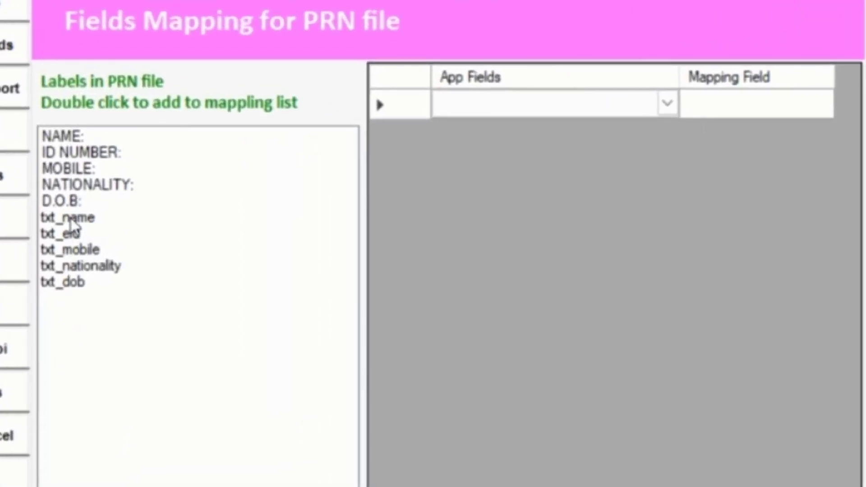
double_click(72, 218)
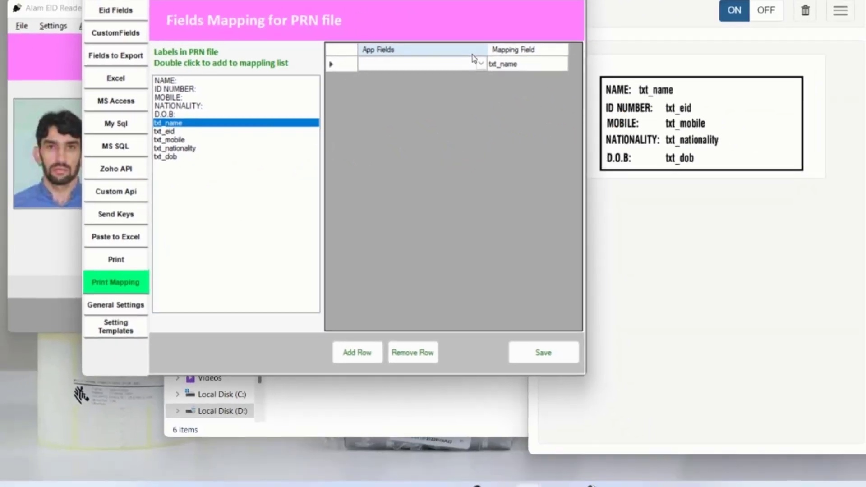
- Map the txt_name row to the Name_EN app field
click(658, 104)
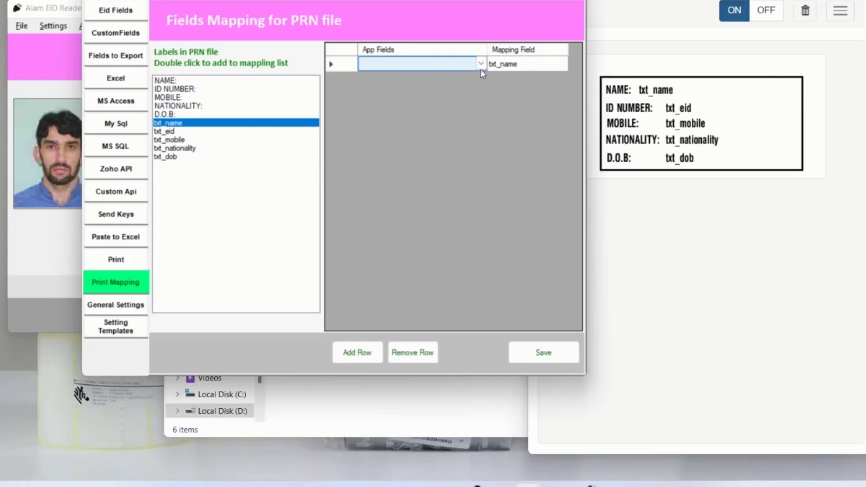
click(481, 69)
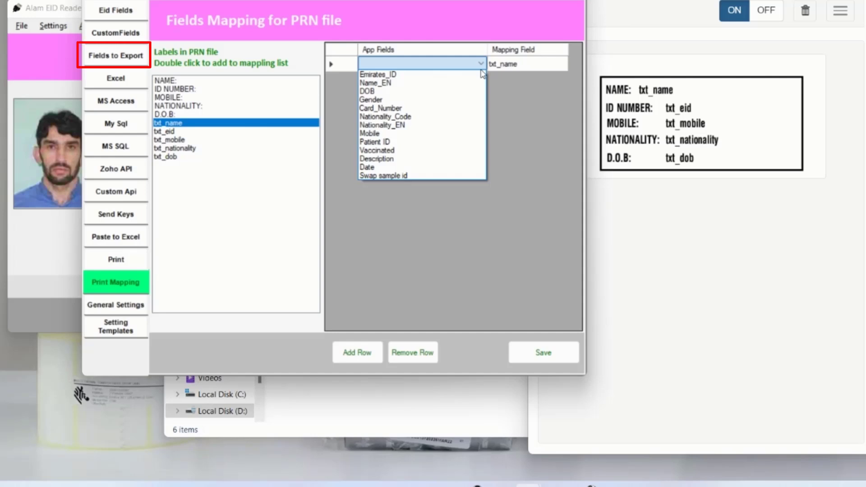
click(448, 82)
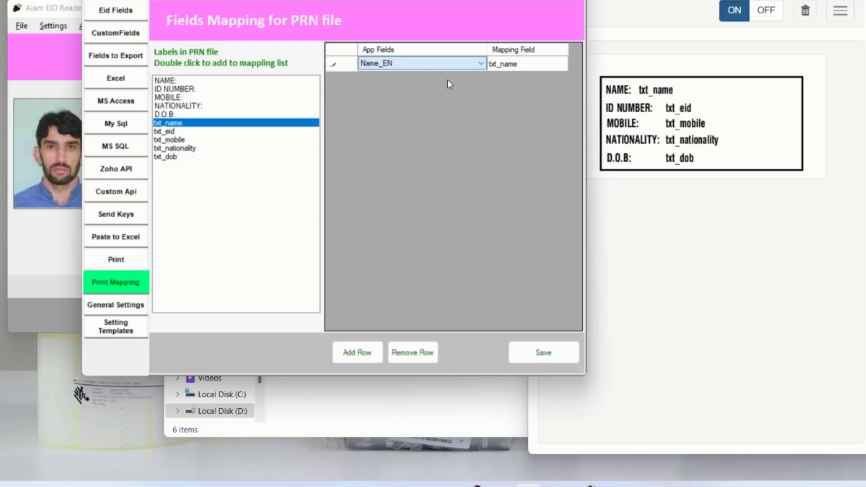
- Add mapping rows txt_eid to Emirates_ID and txt_mobile to Mobile
double_click(176, 132)
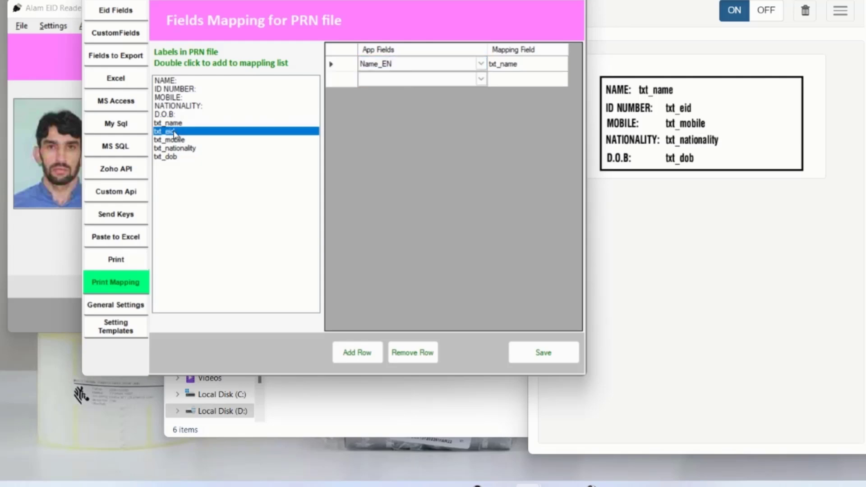
click(482, 80)
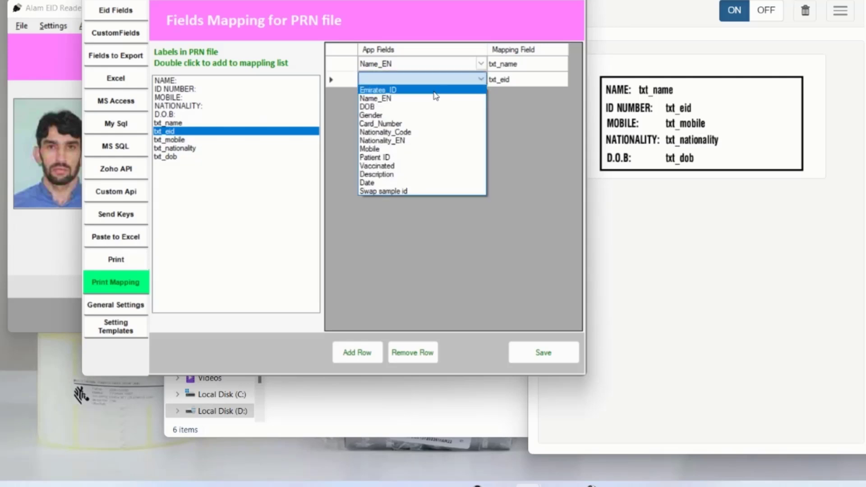
click(433, 92)
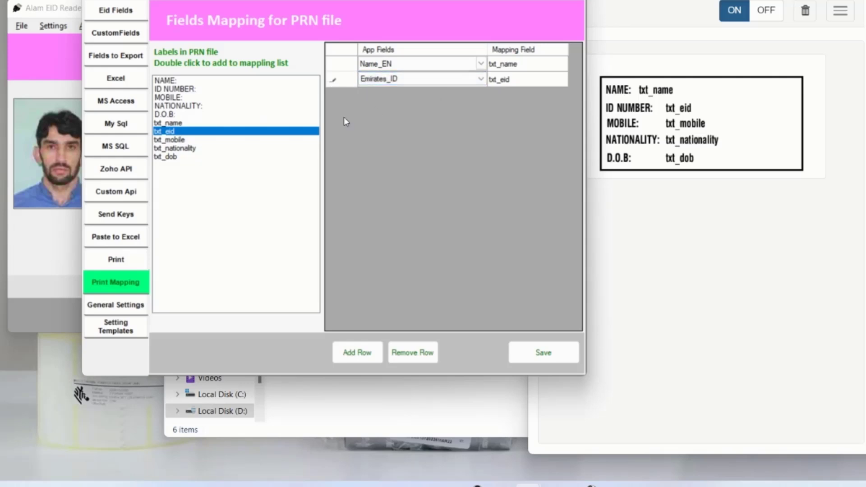
double_click(168, 140)
click(482, 95)
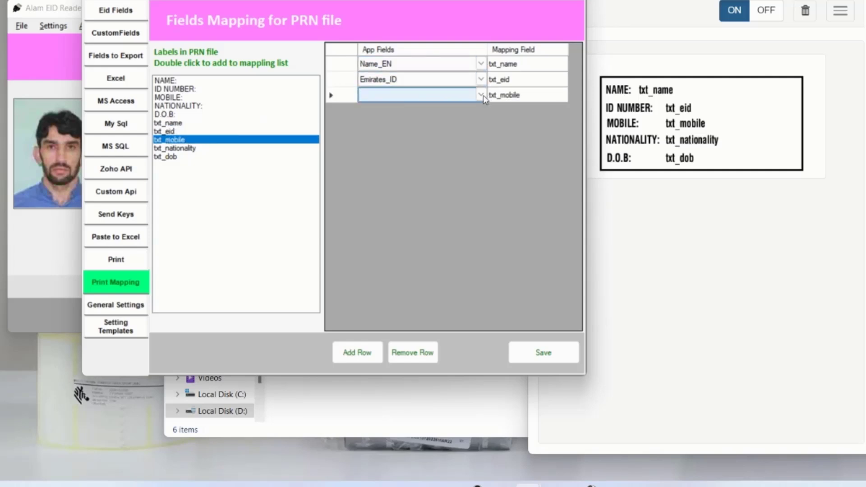
click(481, 95)
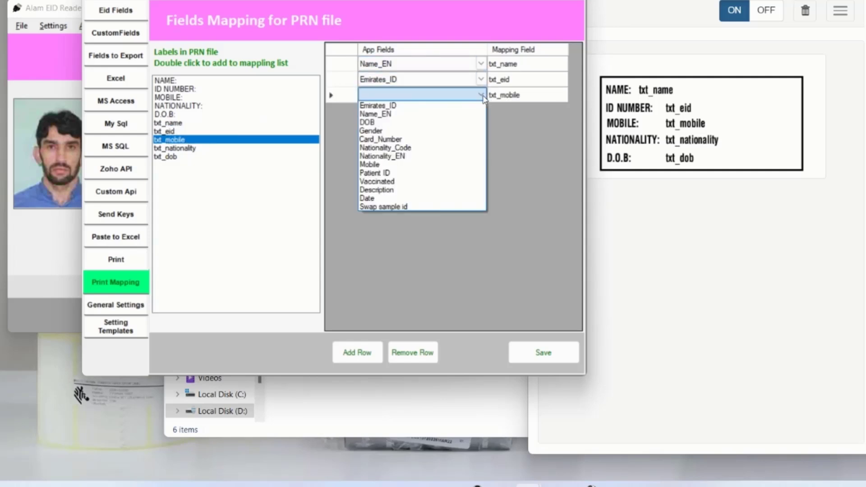
click(392, 166)
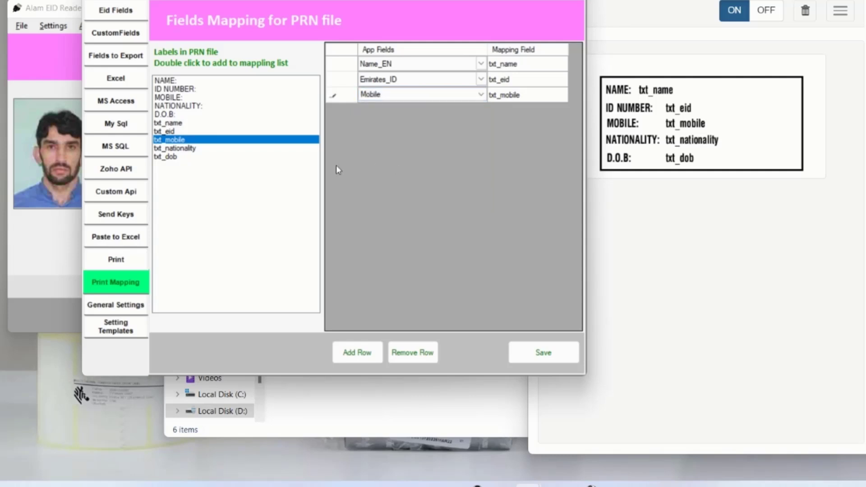
- Add mapping rows txt_nationality to Nationality_EN and D.O.B: to DOB
click(179, 150)
double_click(180, 152)
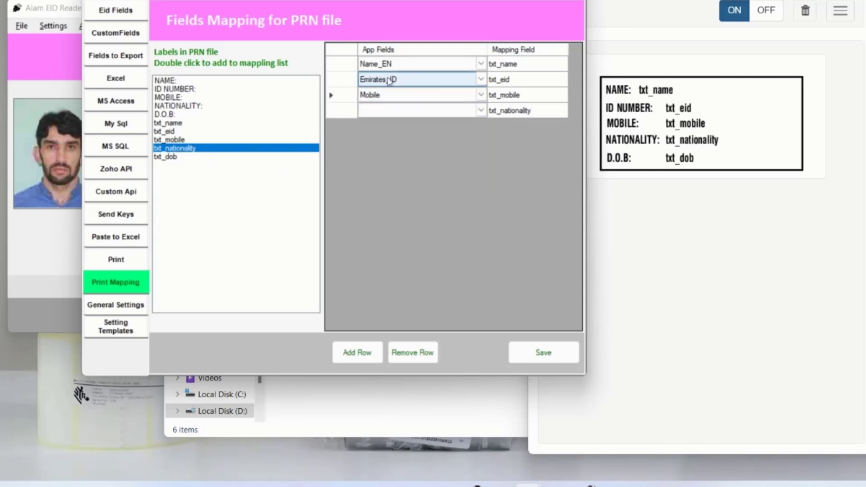
click(481, 110)
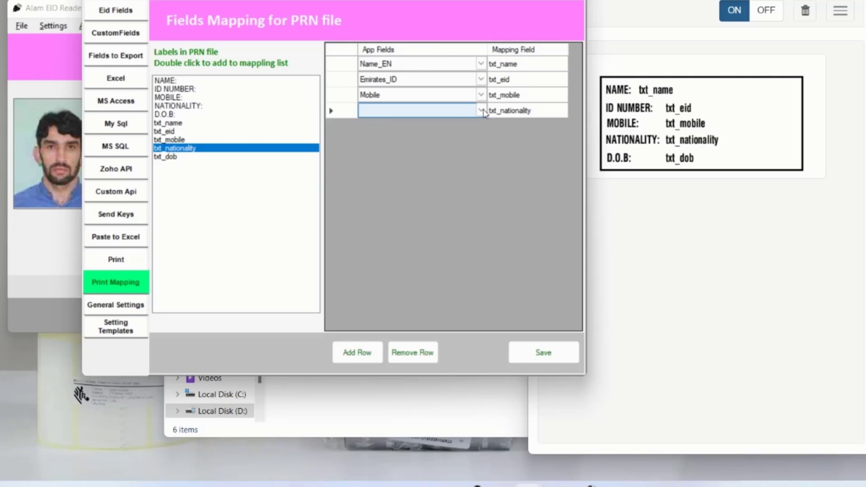
click(482, 111)
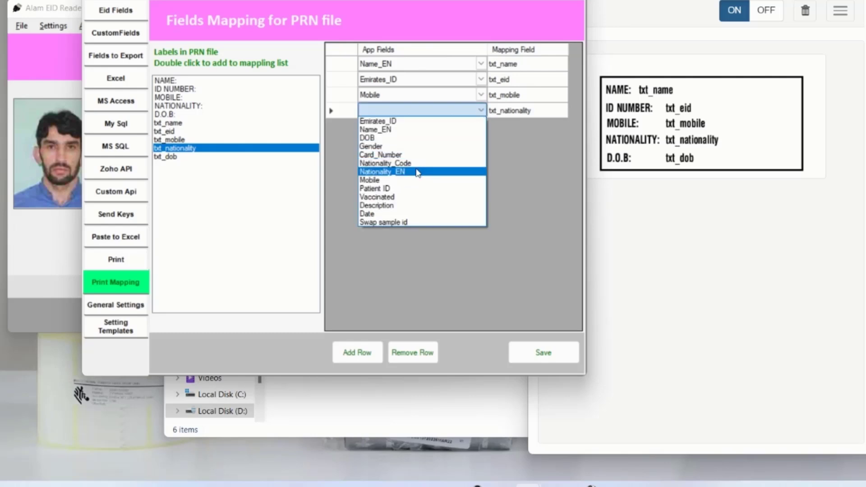
click(415, 171)
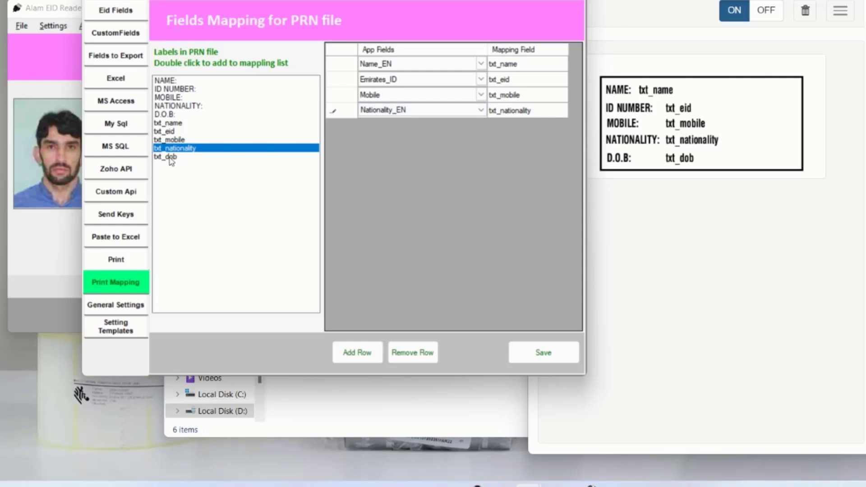
double_click(167, 115)
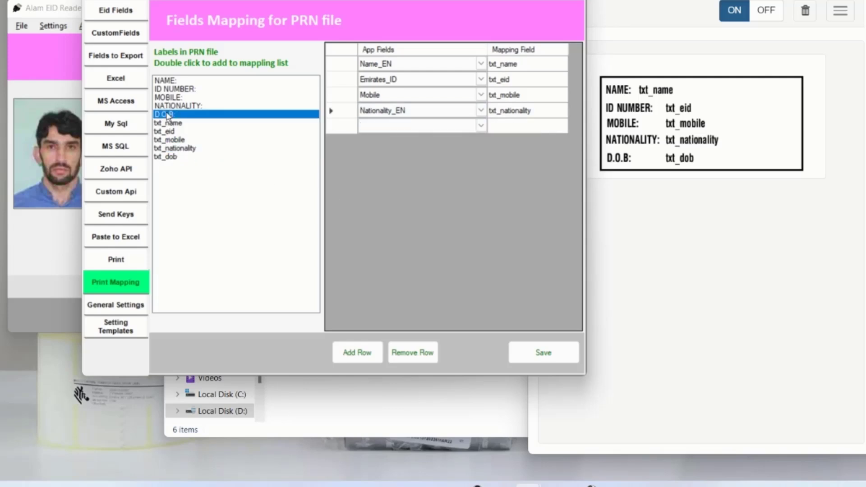
click(482, 127)
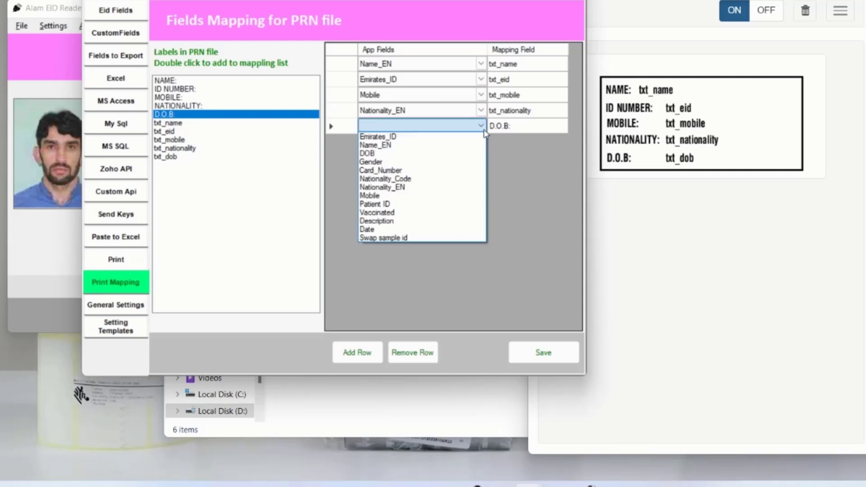
click(462, 153)
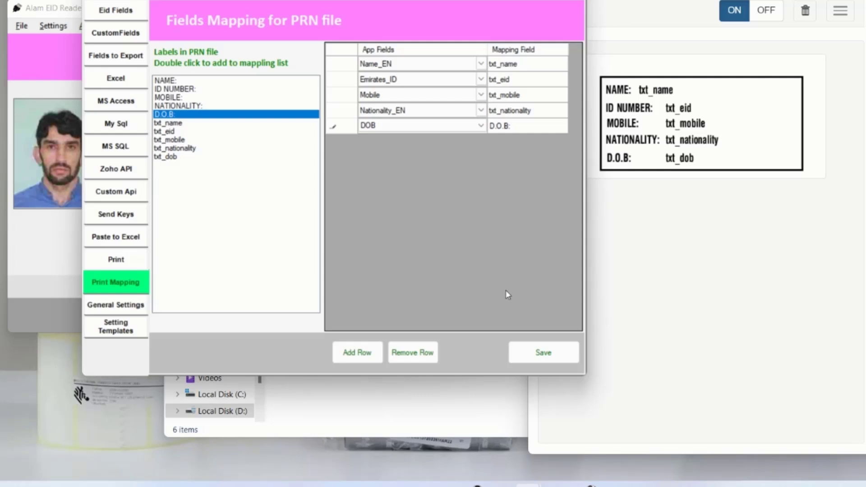
- Save the mapping, remove the empty extra row, and save again
click(541, 353)
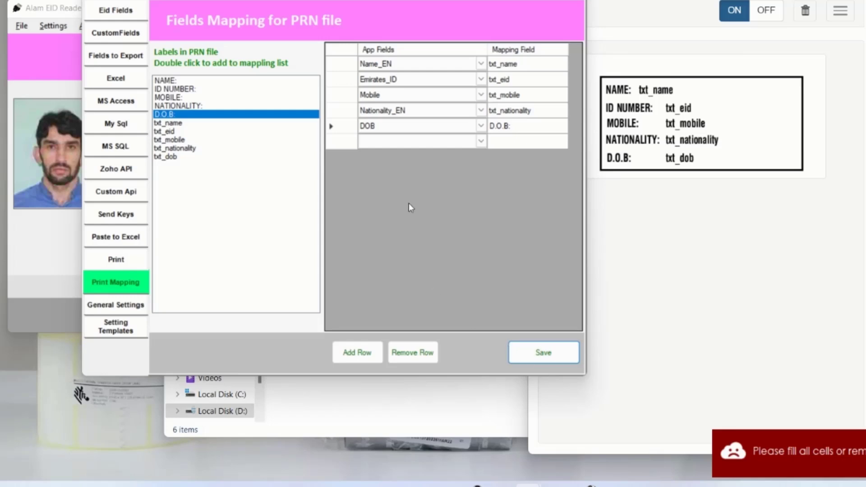
click(349, 146)
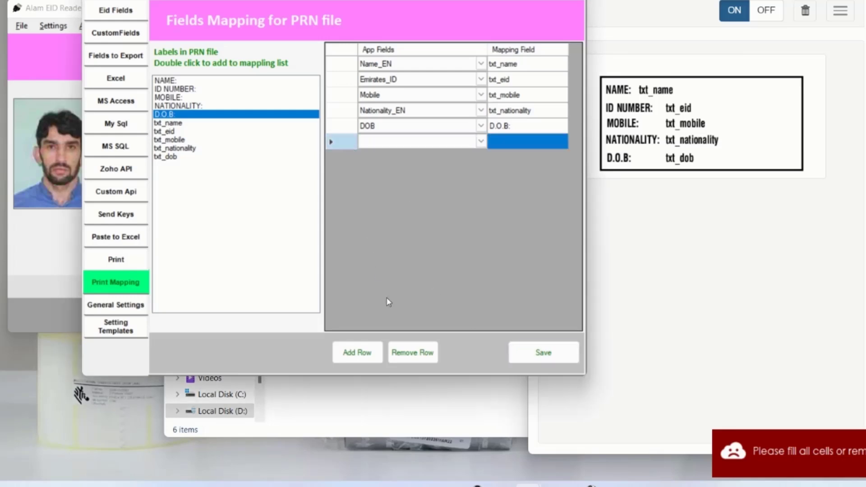
click(413, 354)
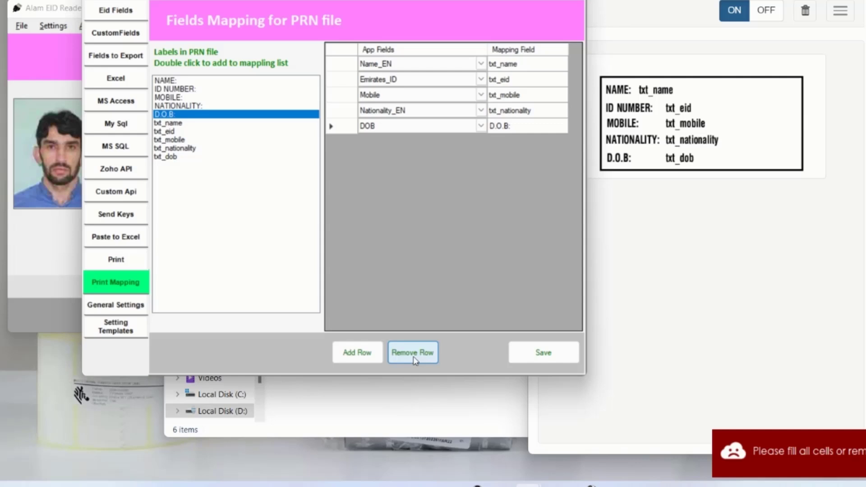
click(537, 356)
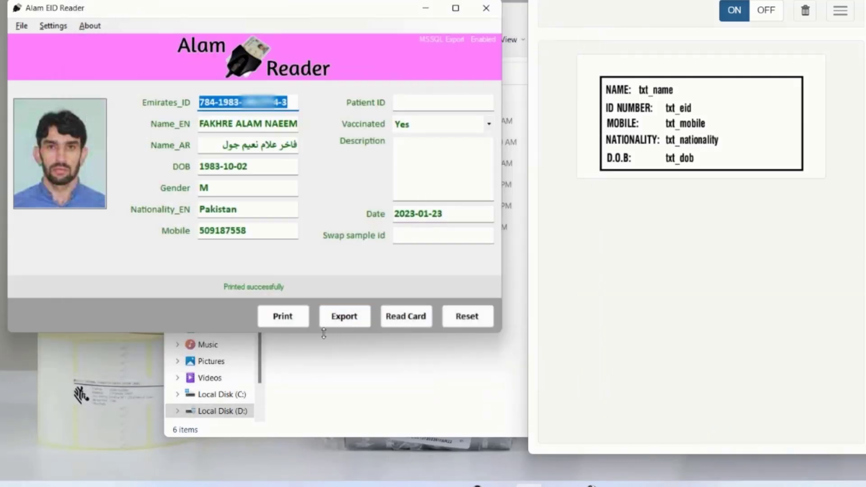
- Print a label and note the unreplaced txt_dob on the printed preview
click(299, 323)
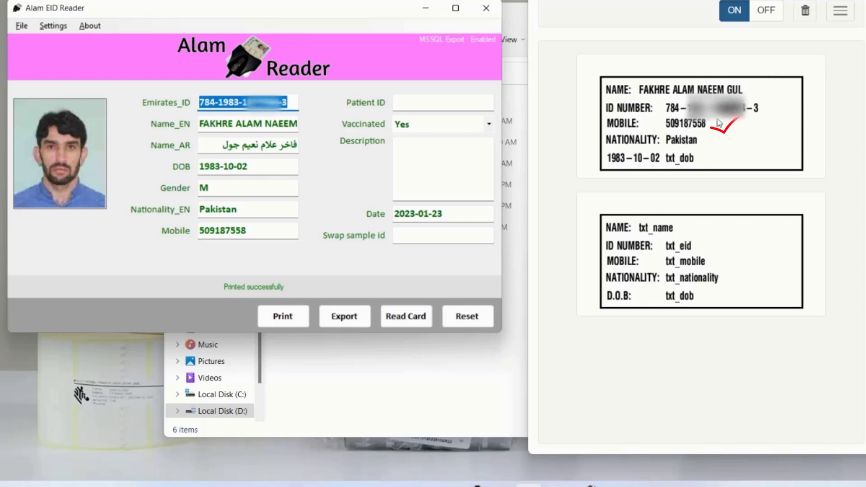
click(661, 165)
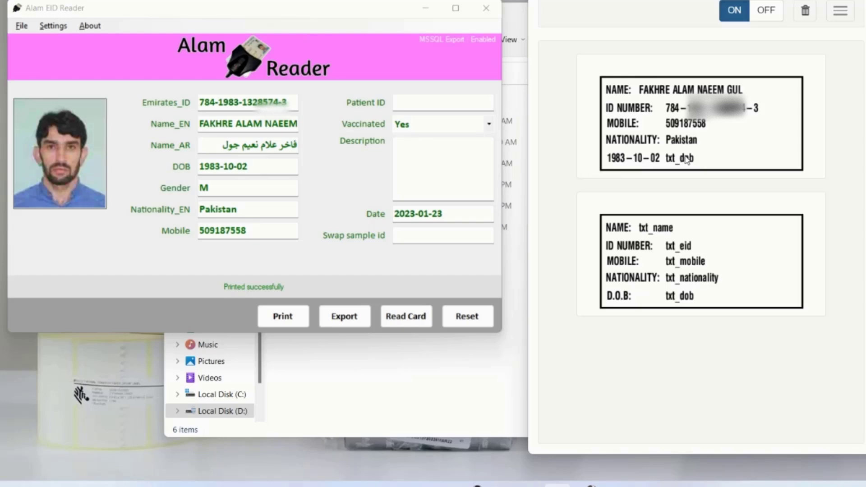
- In Print Mapping, delete the wrong DOB to D.O.B: mapping row
click(56, 27)
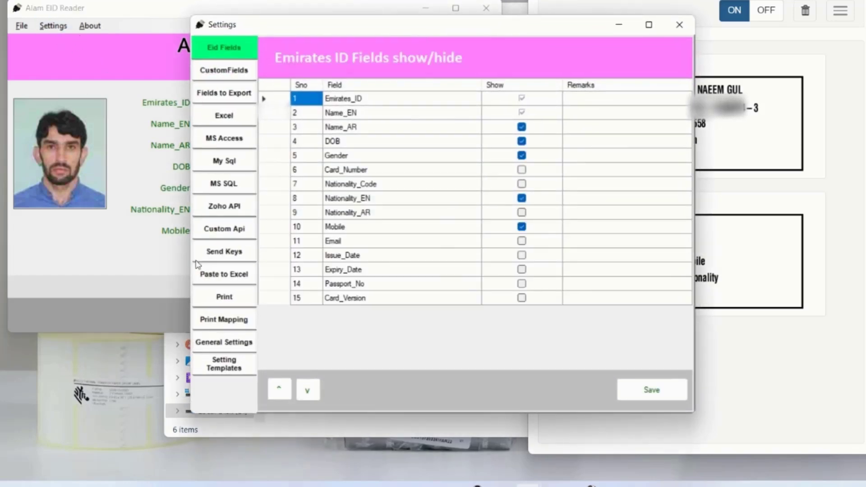
click(243, 328)
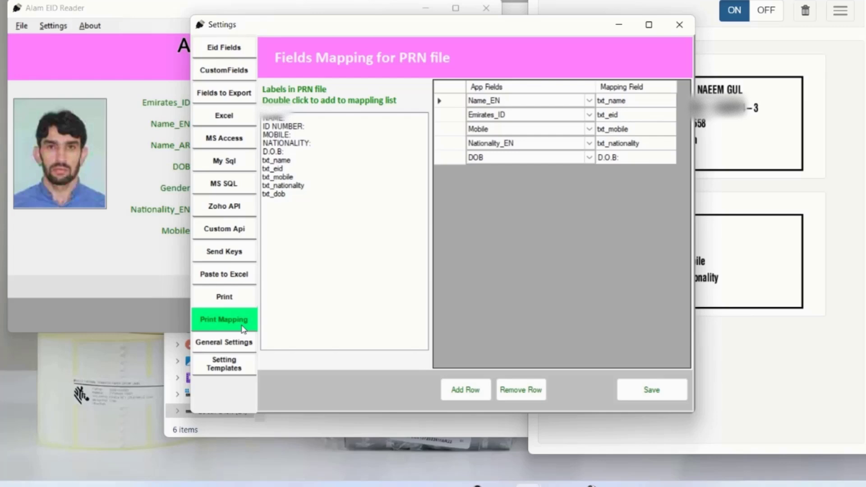
click(453, 159)
click(521, 390)
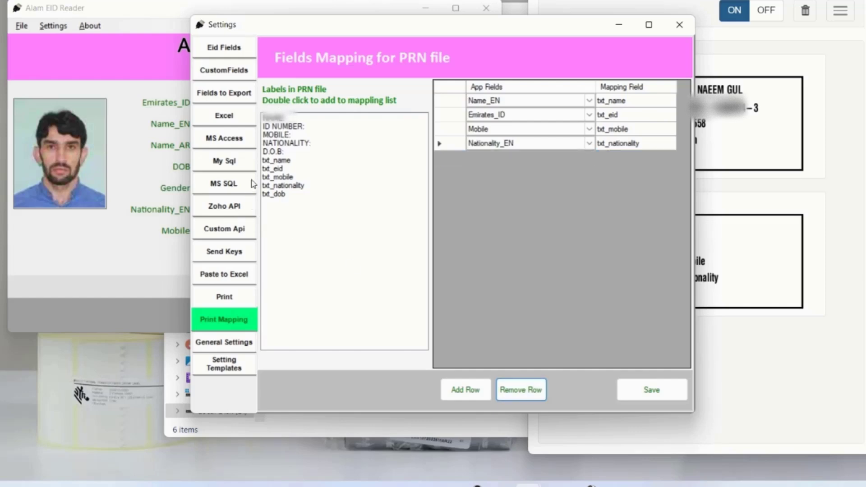
- Add a txt_dob row mapped to DOB and save the mapping
double_click(270, 195)
click(589, 158)
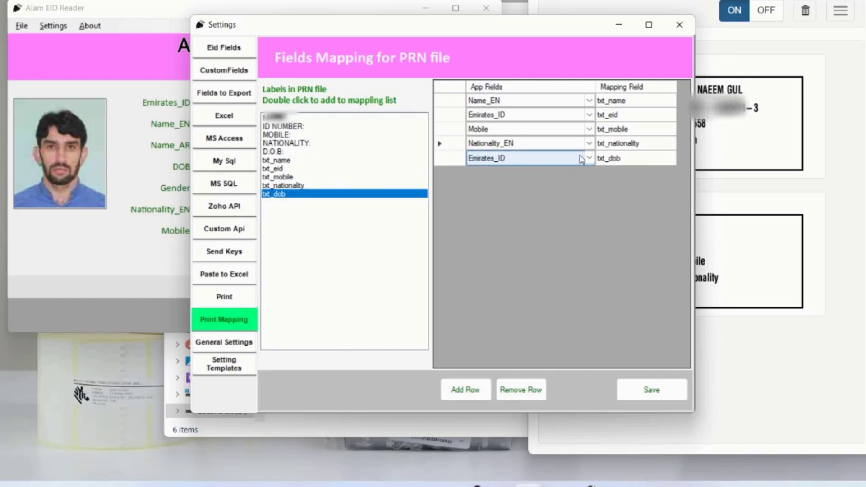
click(589, 158)
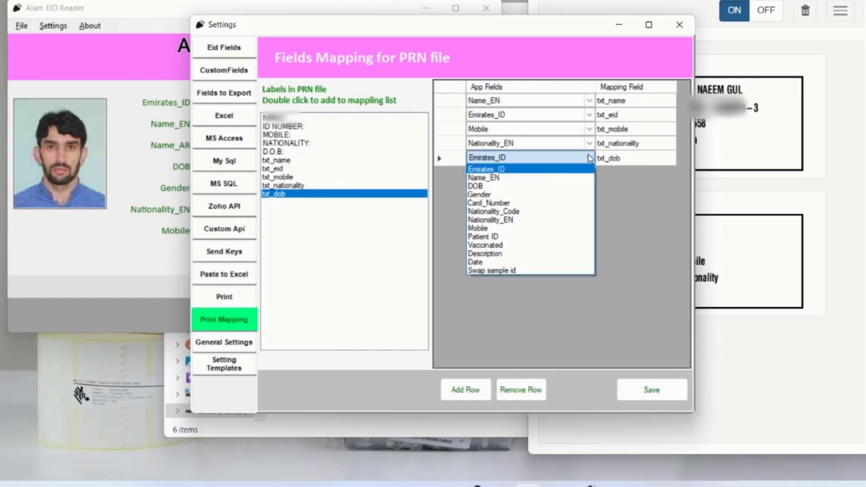
click(538, 189)
click(655, 391)
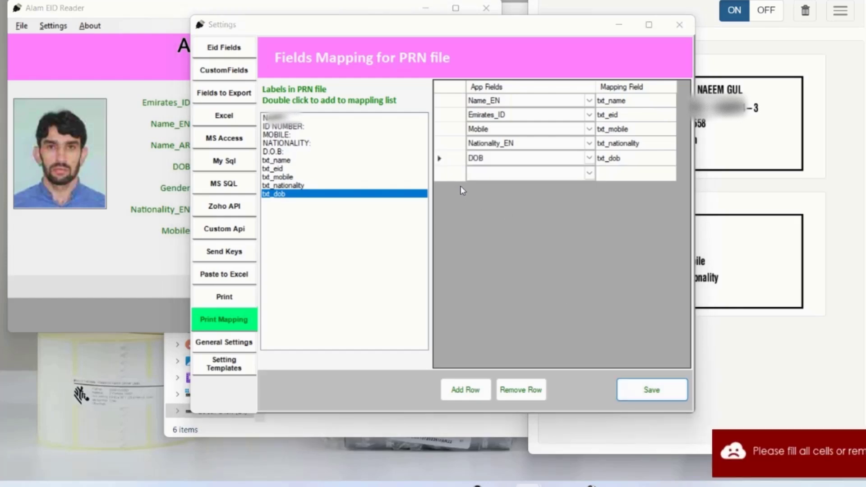
- Remove the empty last mapping row, save, and close Settings
click(461, 175)
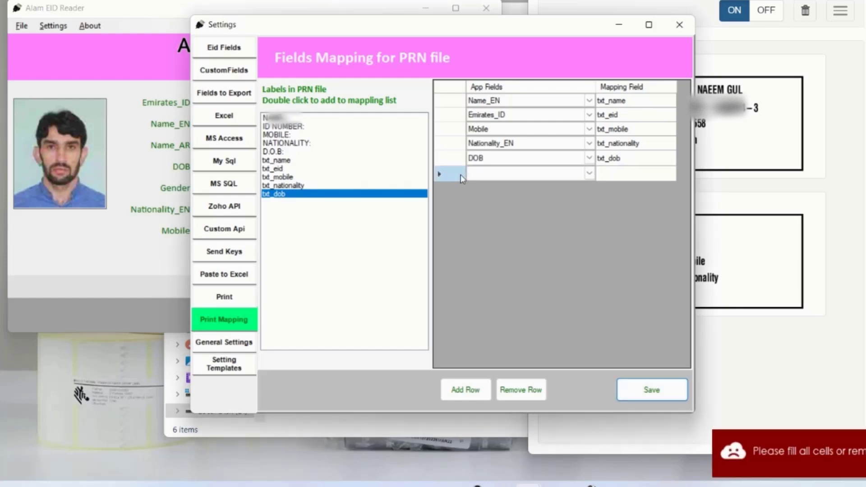
click(521, 389)
click(657, 392)
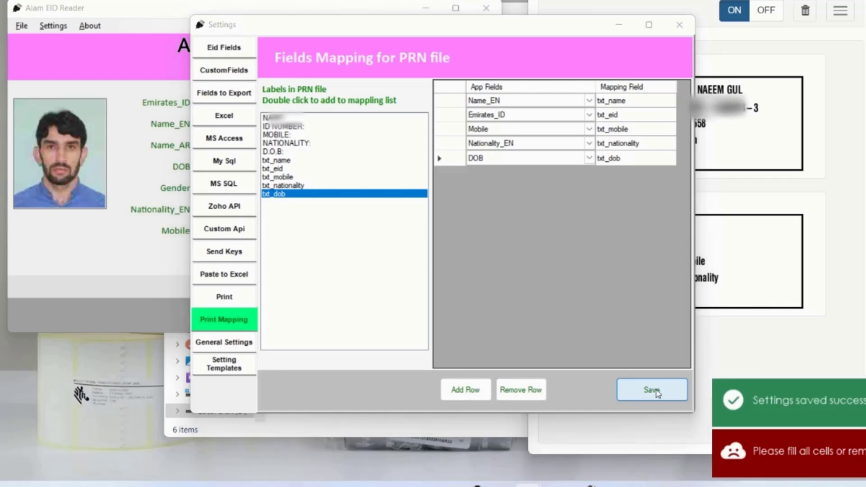
click(683, 31)
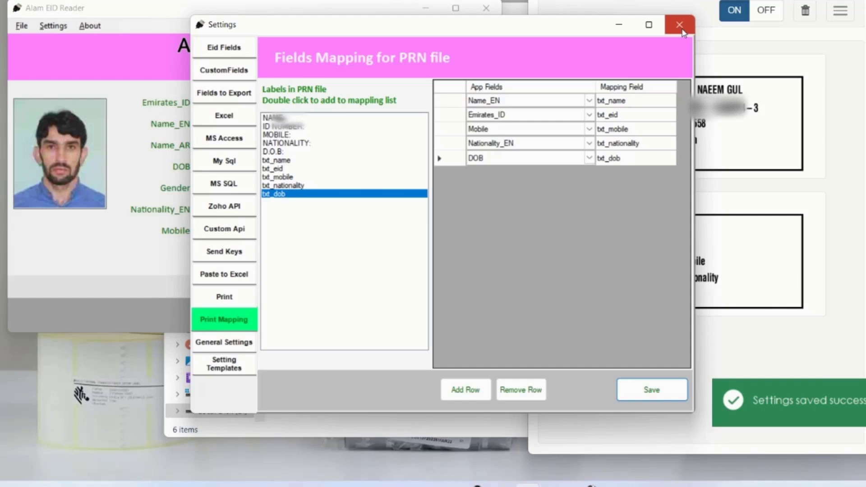
click(680, 26)
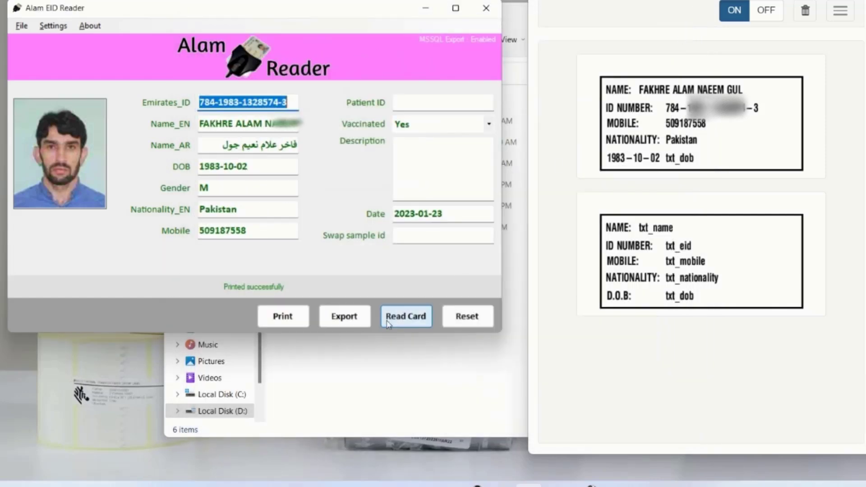
click(301, 316)
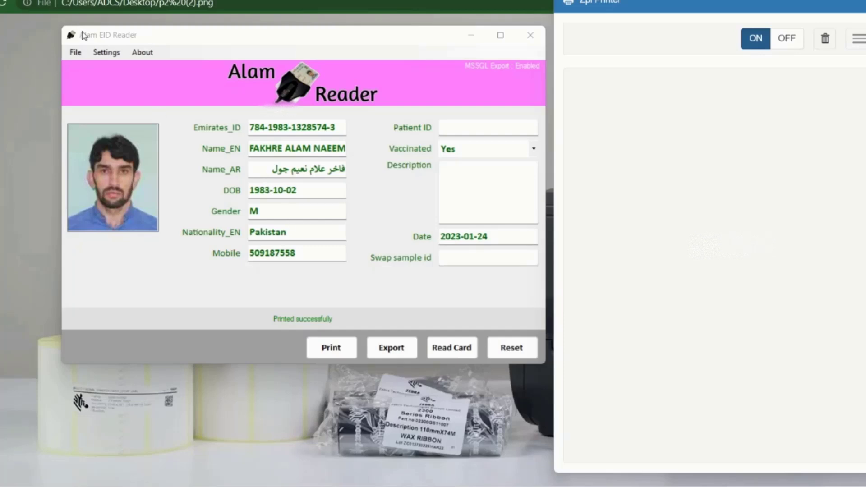
click(102, 54)
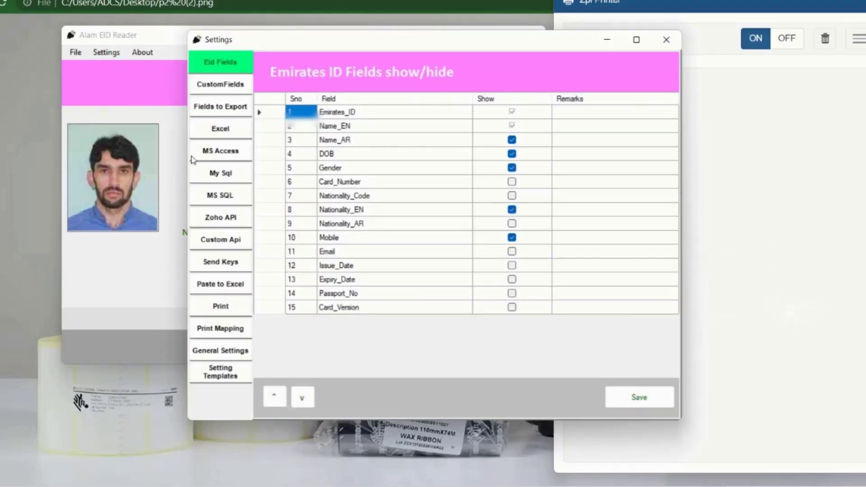
- Change No. of Labels to Print to 3, save, and close Settings
click(221, 306)
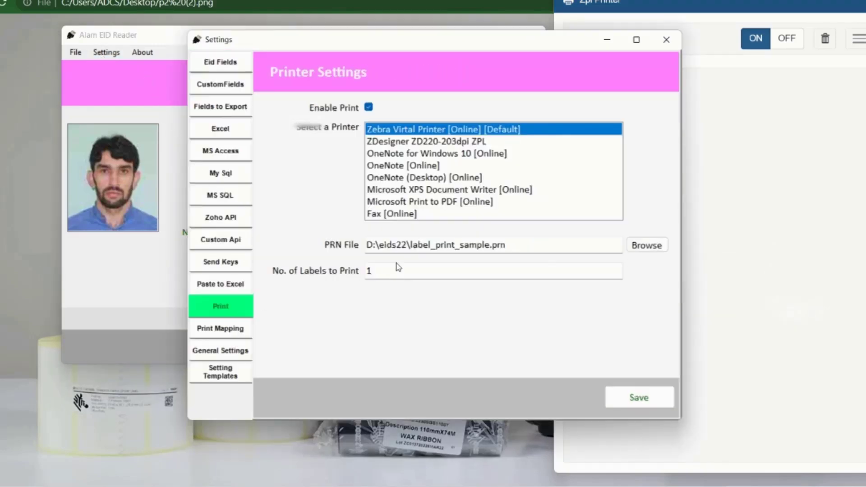
double_click(381, 270)
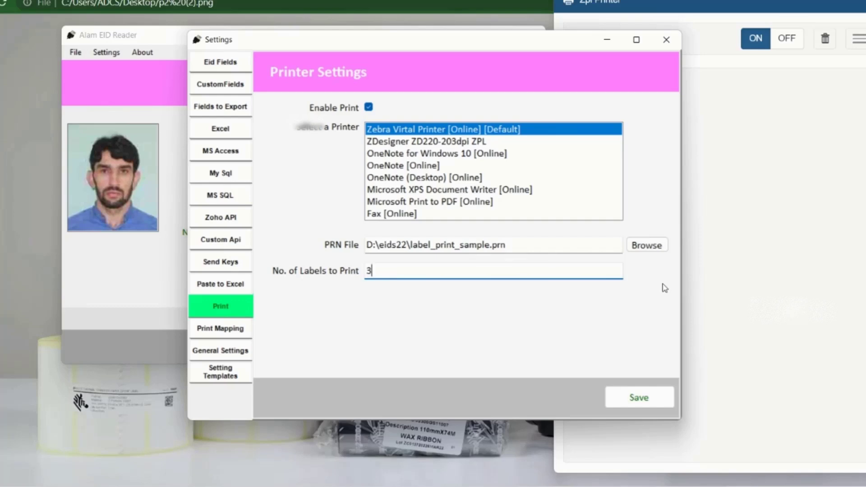
click(652, 400)
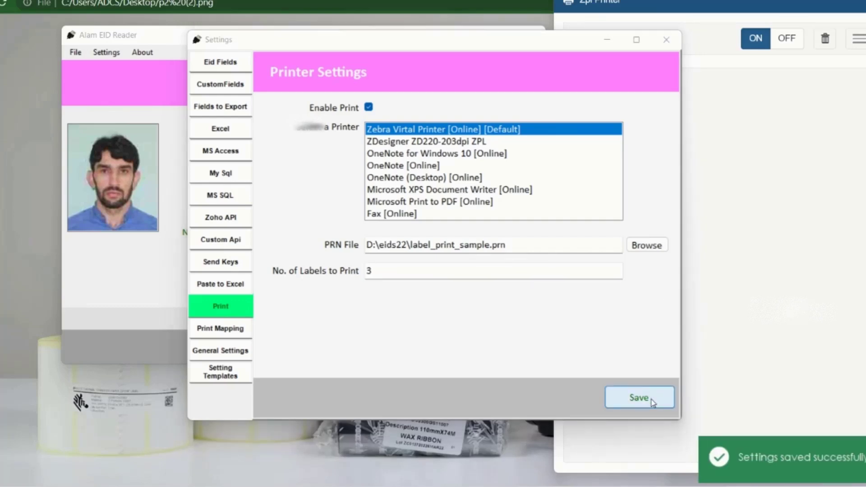
click(674, 42)
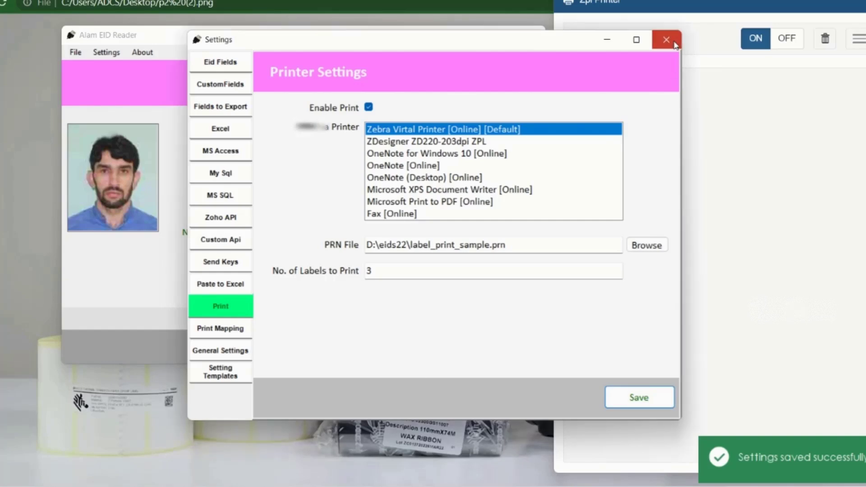
click(667, 41)
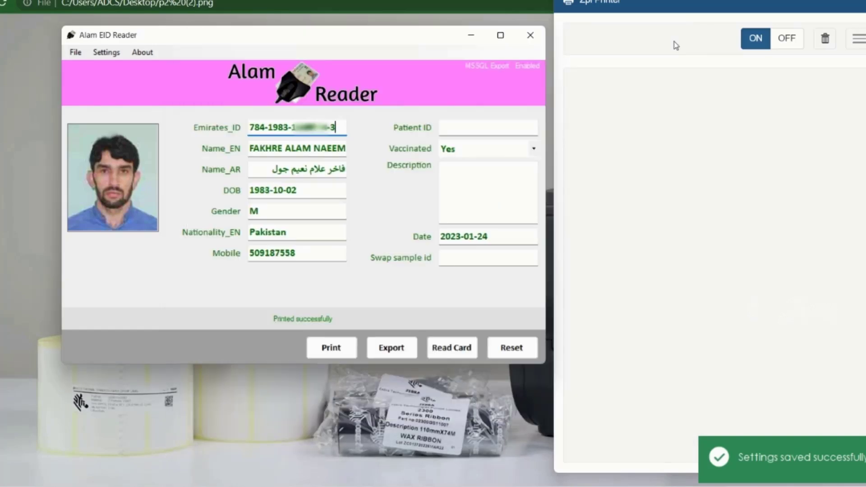
- Print three card labels, review them in the Zpl Printer window, and export the data
click(336, 355)
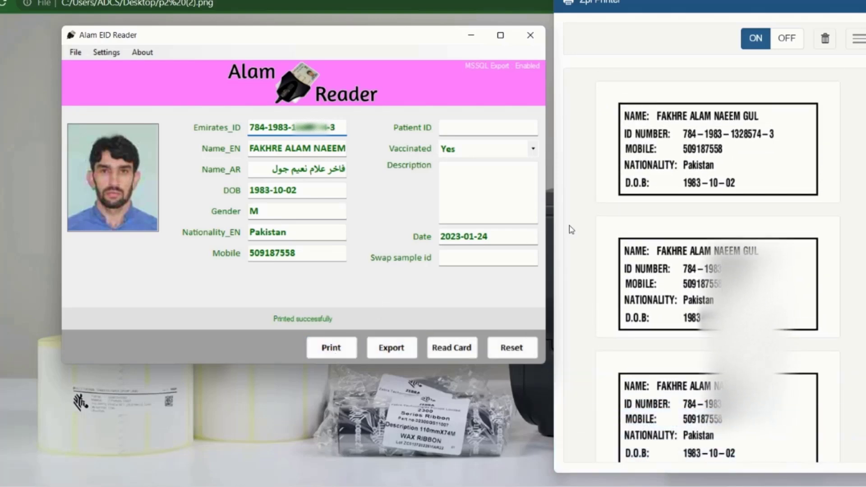
click(731, 307)
scroll(731, 307, down, 2)
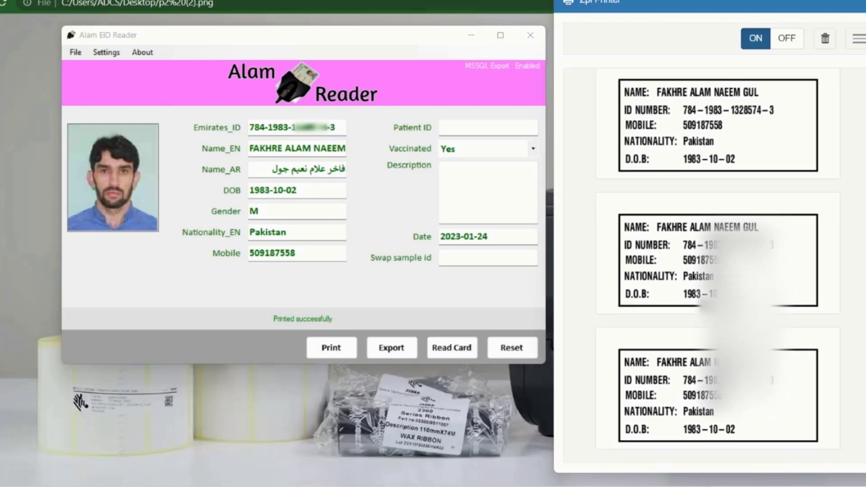
scroll(730, 307, up, 2)
scroll(731, 307, down, 2)
scroll(731, 306, up, 2)
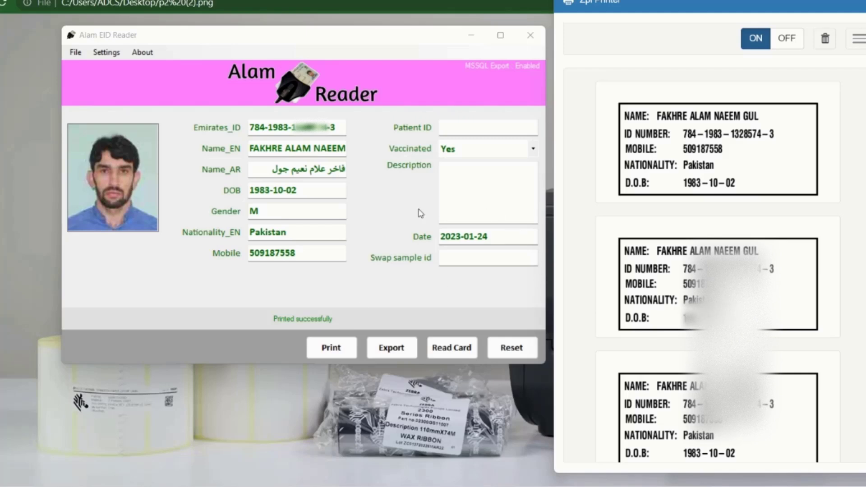
click(391, 352)
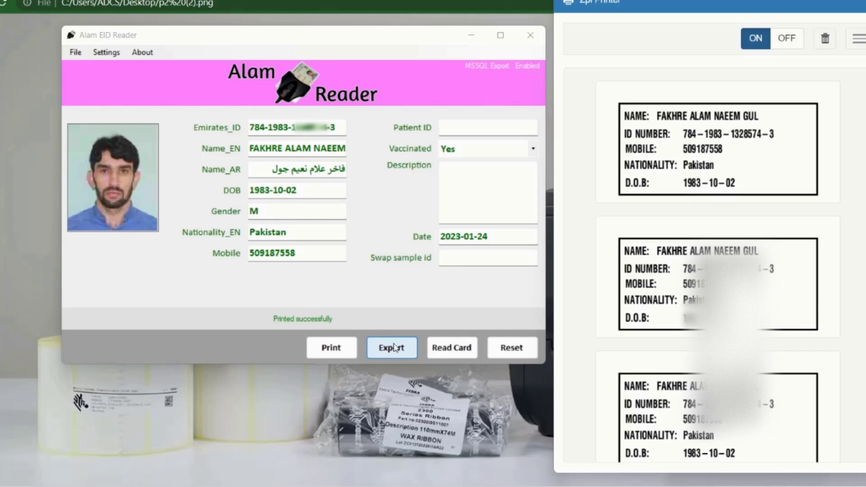
- In General Settings, set Export On to Print and save
click(112, 56)
click(112, 56)
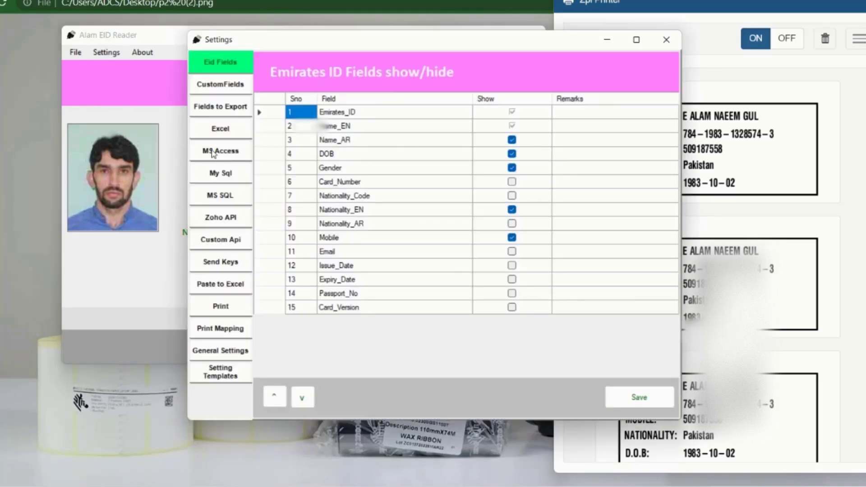
click(227, 352)
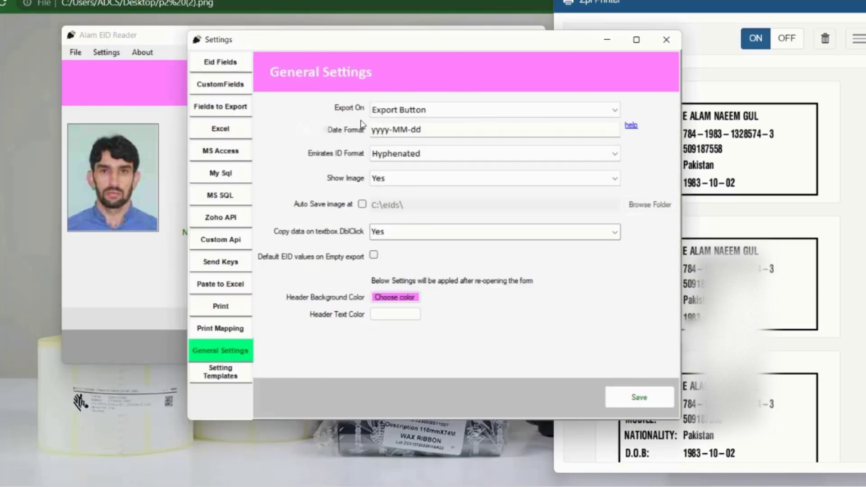
click(435, 114)
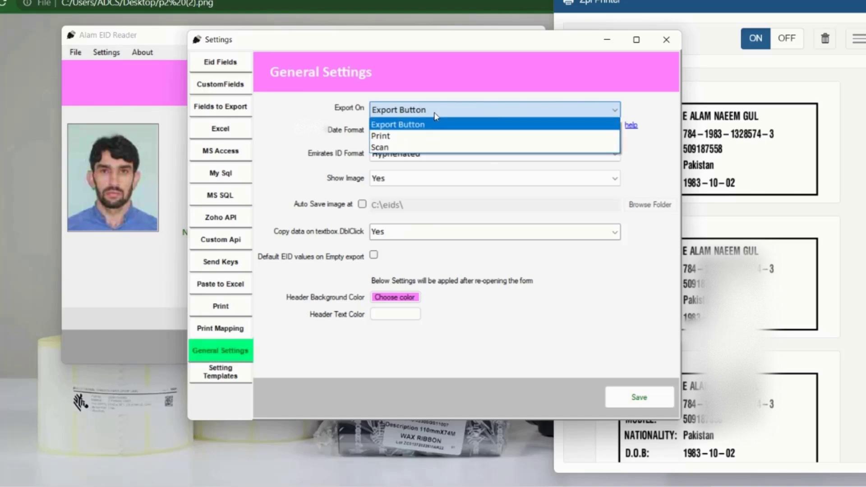
click(398, 140)
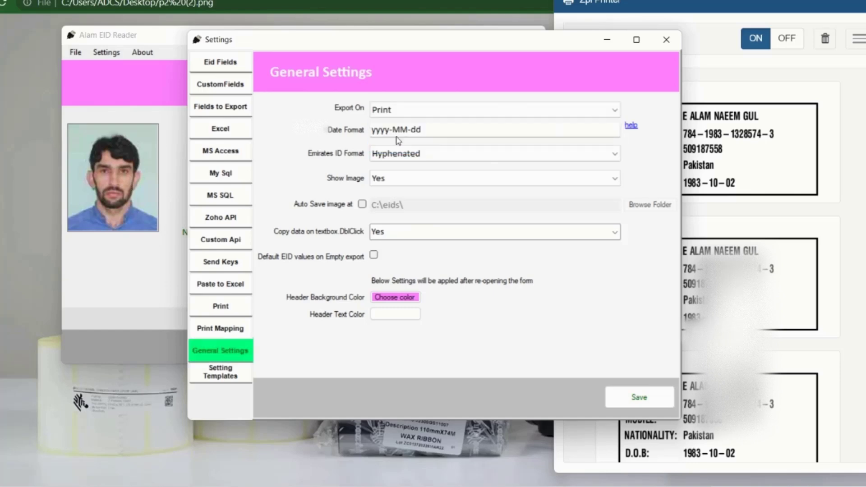
click(635, 398)
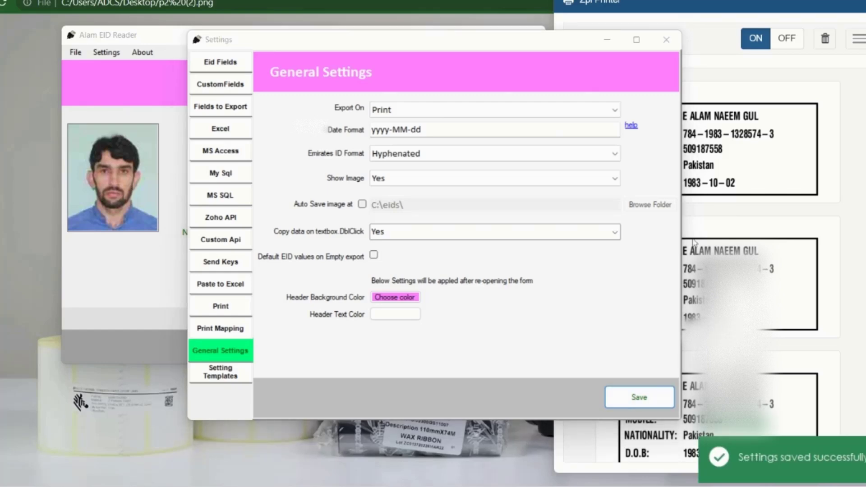
- Delete the three old labels from Zpl Printer, then Print Export to print fresh labels into a new Excel file
click(667, 40)
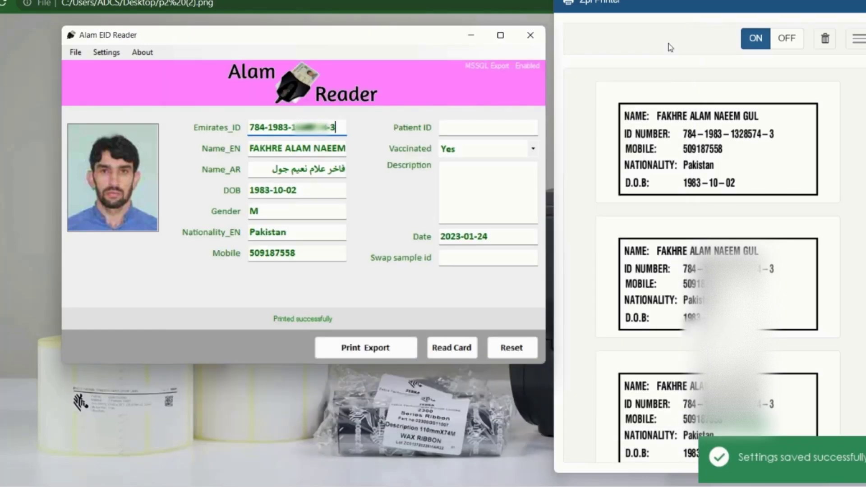
click(826, 42)
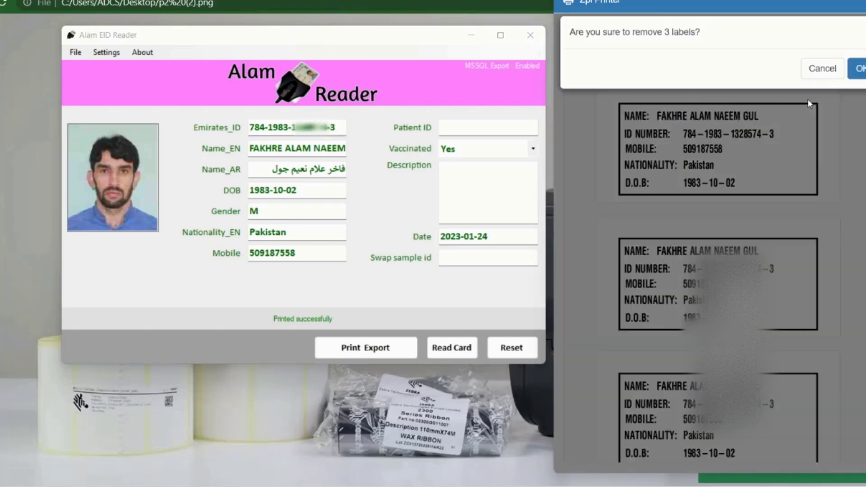
click(859, 75)
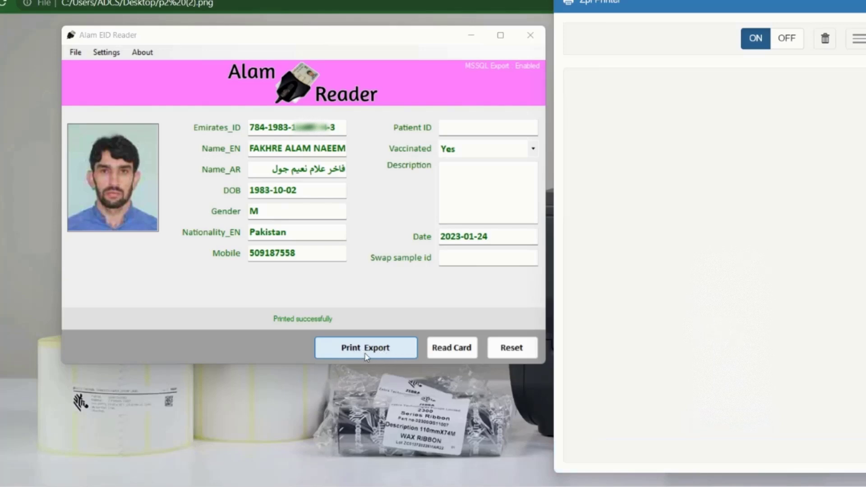
click(365, 348)
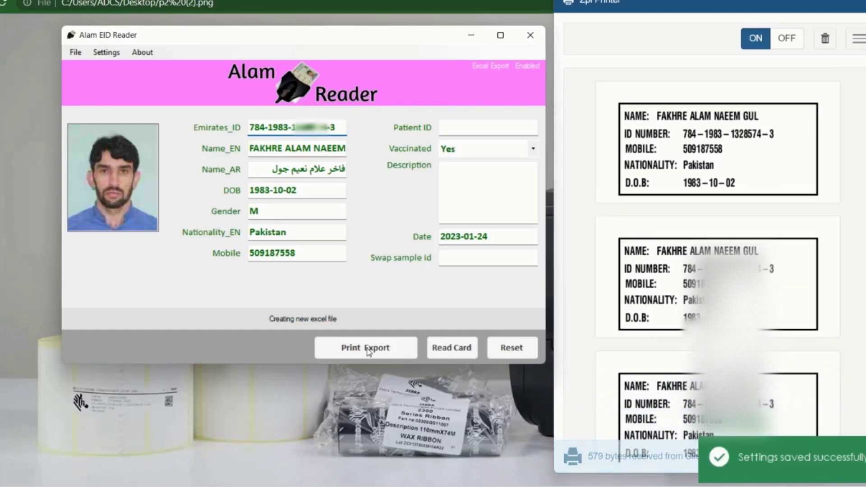